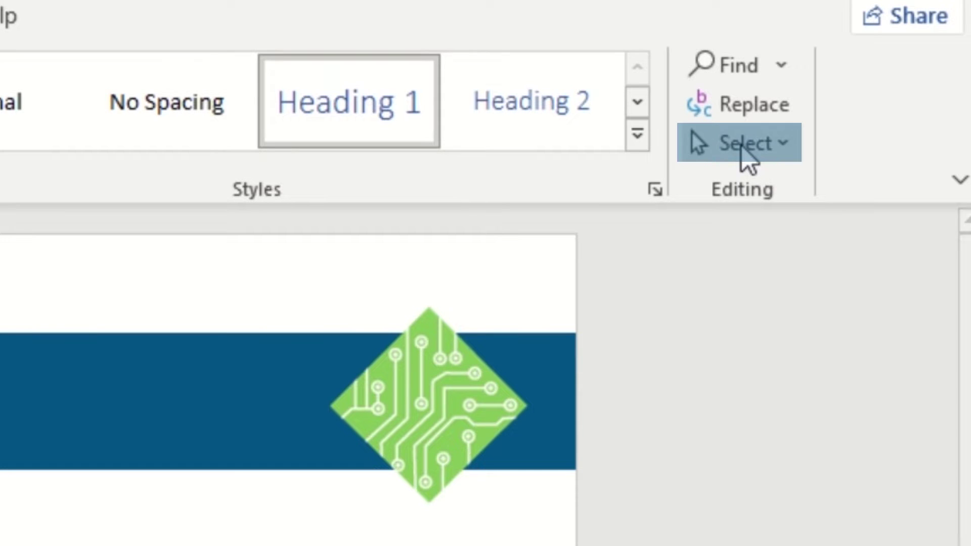
Open the Selection Pane via Home > Select to list Picture 2, Rectangle 1, Picture 6 and Picture 3.
{"action": "left_click", "coordinate": [741, 145]}
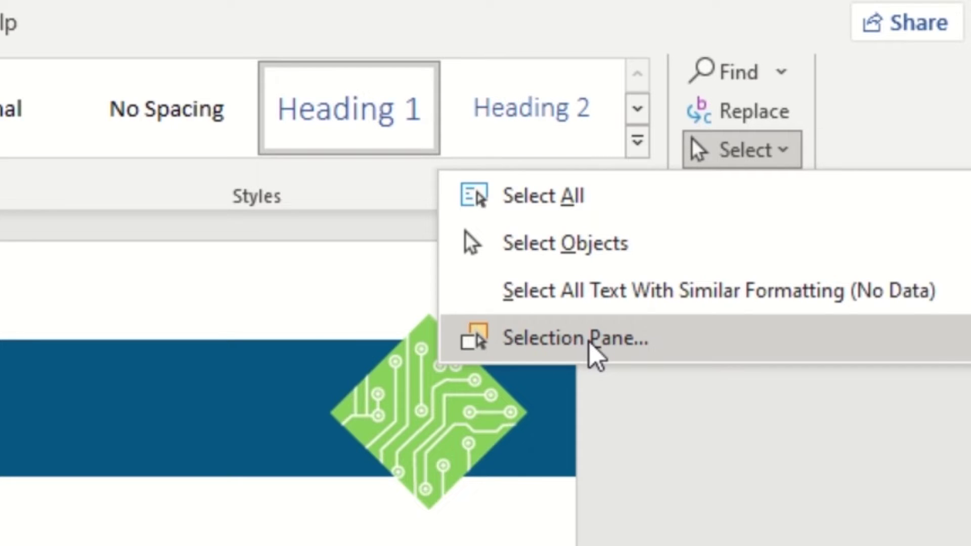
{"action": "left_click", "coordinate": [590, 343]}
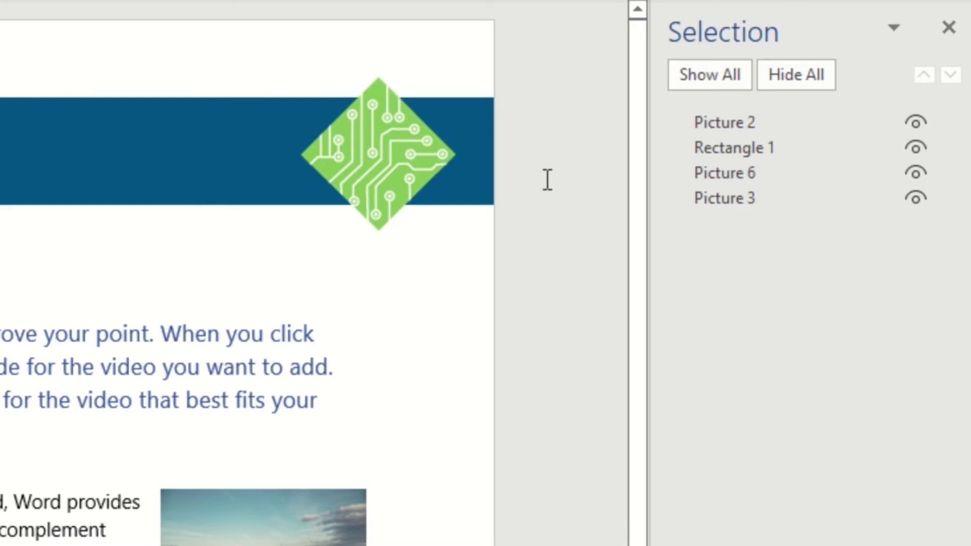
{"action": "left_click", "coordinate": [710, 127]}
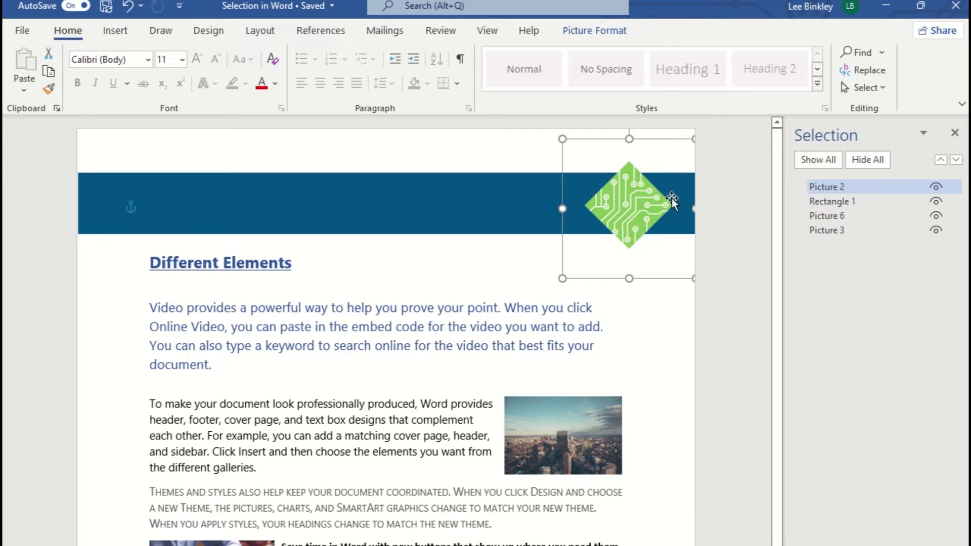
{"action": "left_click", "coordinate": [823, 203]}
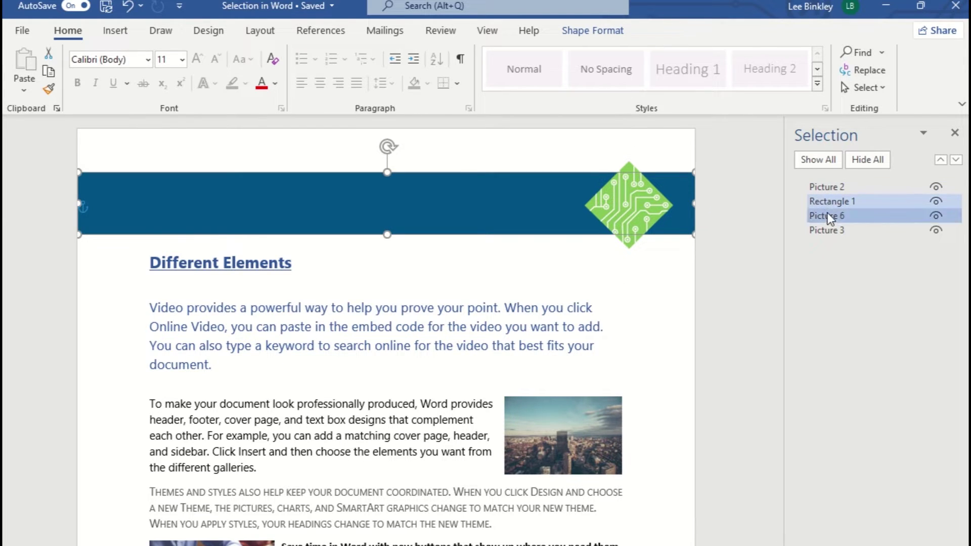
{"action": "left_click", "coordinate": [828, 216]}
{"action": "left_click", "coordinate": [830, 229]}
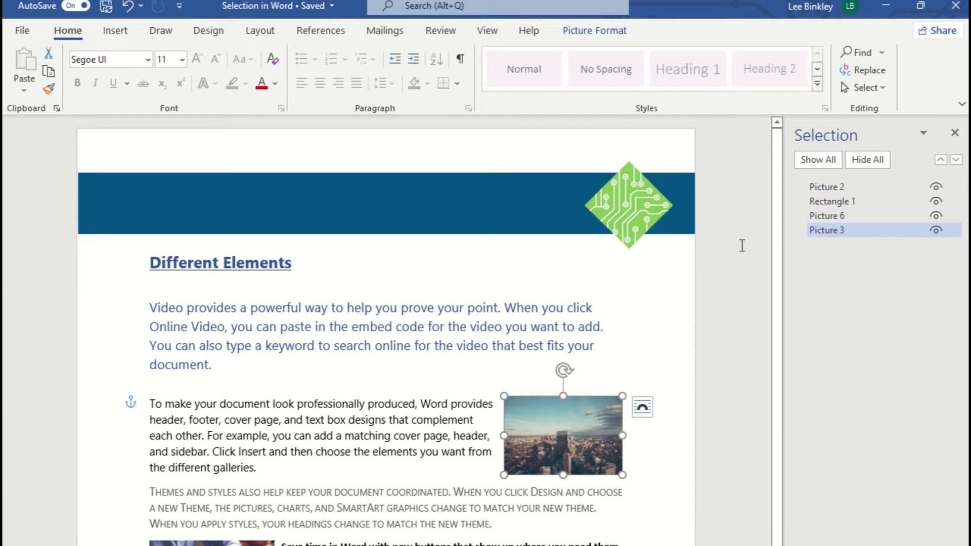
{"action": "key", "text": "Escape"}
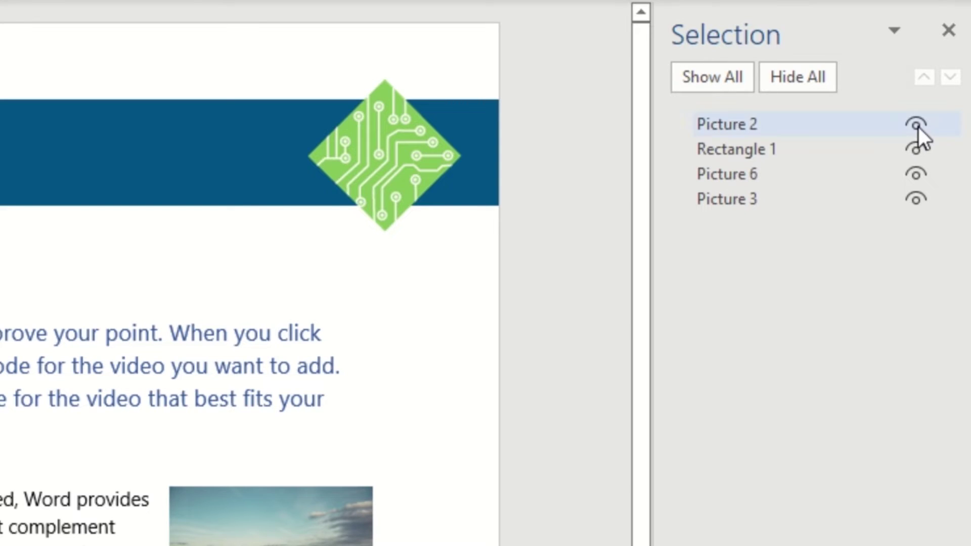
{"action": "left_click", "coordinate": [916, 125]}
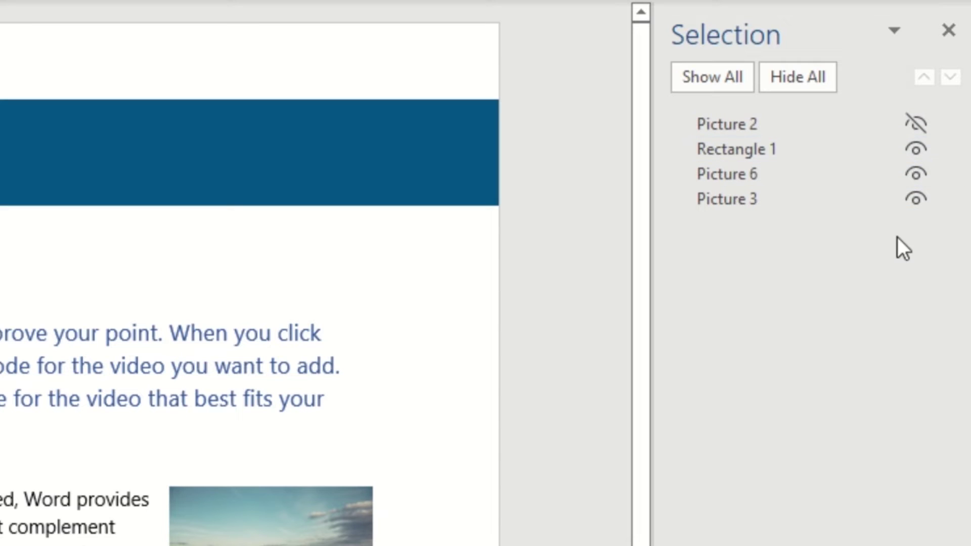
{"action": "left_click", "coordinate": [915, 173]}
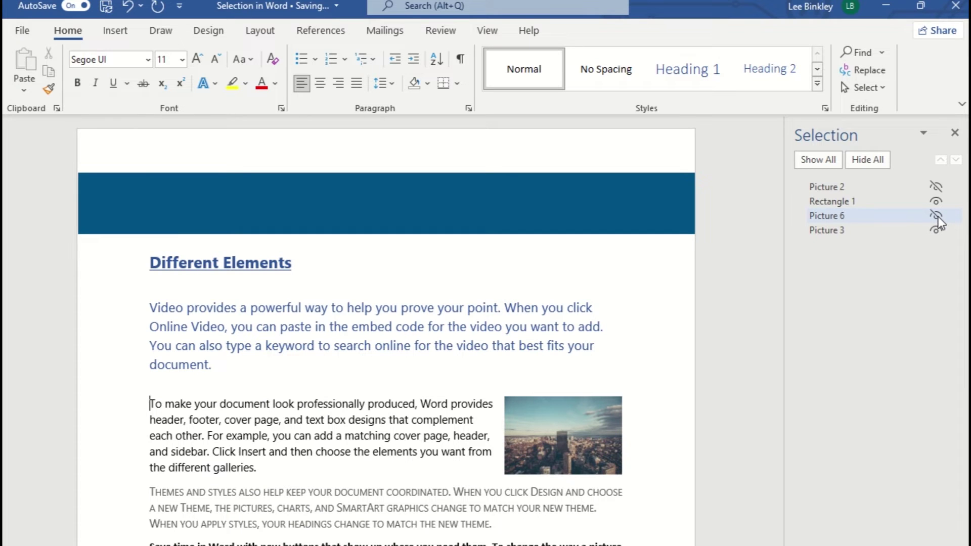
{"action": "left_click", "coordinate": [937, 228]}
{"action": "left_click", "coordinate": [936, 203]}
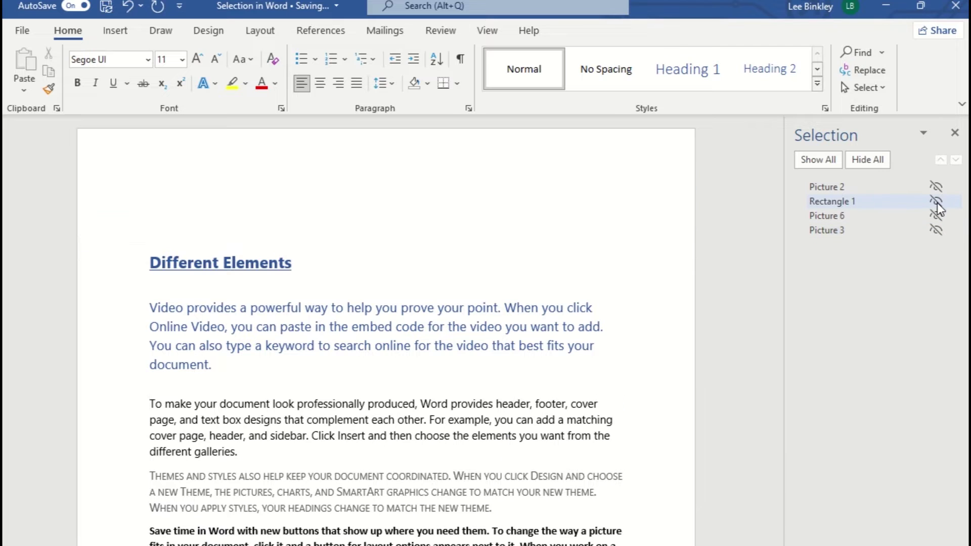
{"action": "left_click", "coordinate": [826, 163]}
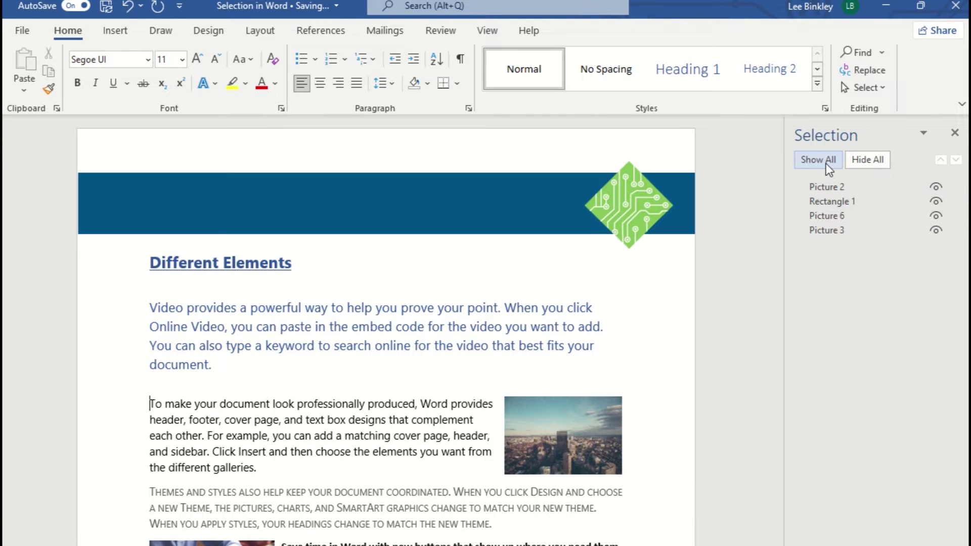
{"action": "left_click", "coordinate": [869, 162]}
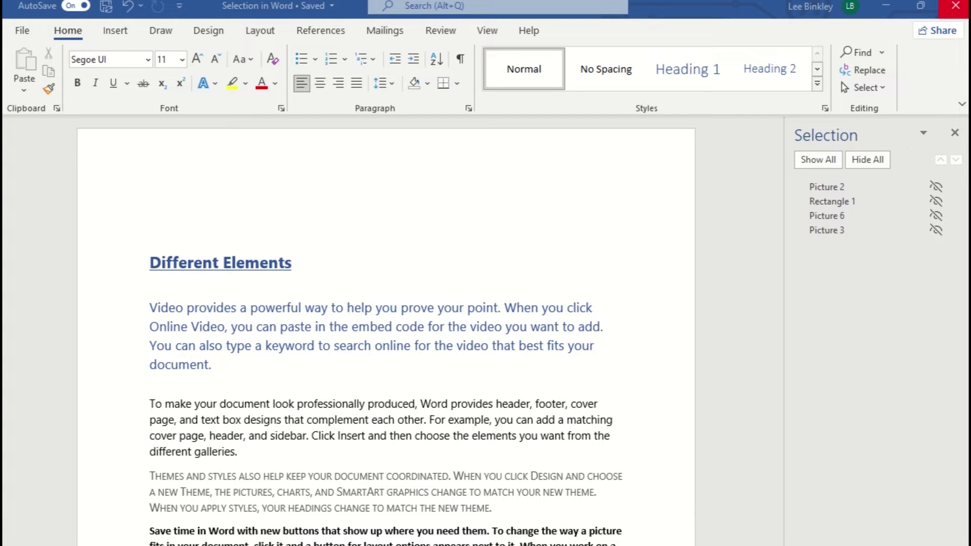
{"action": "left_click", "coordinate": [805, 160]}
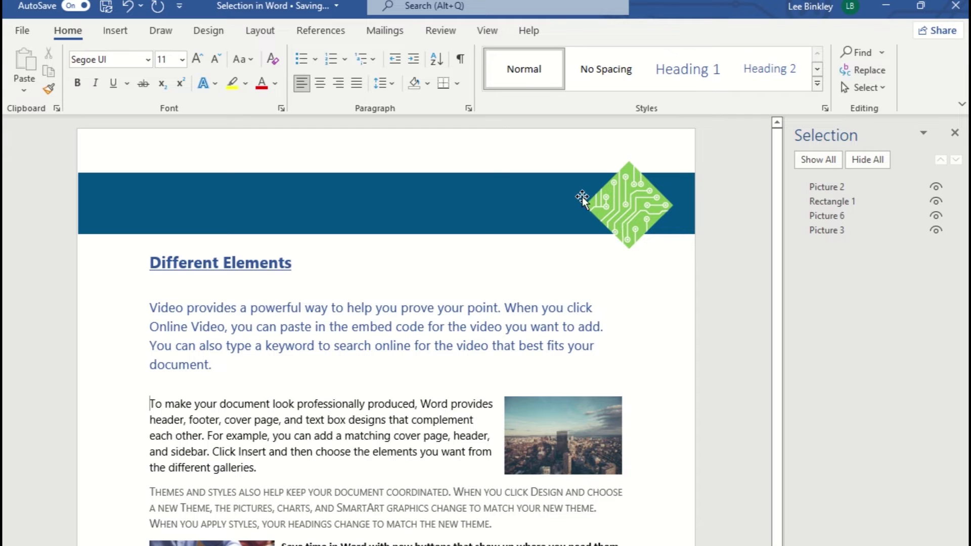
{"action": "left_click", "coordinate": [620, 195]}
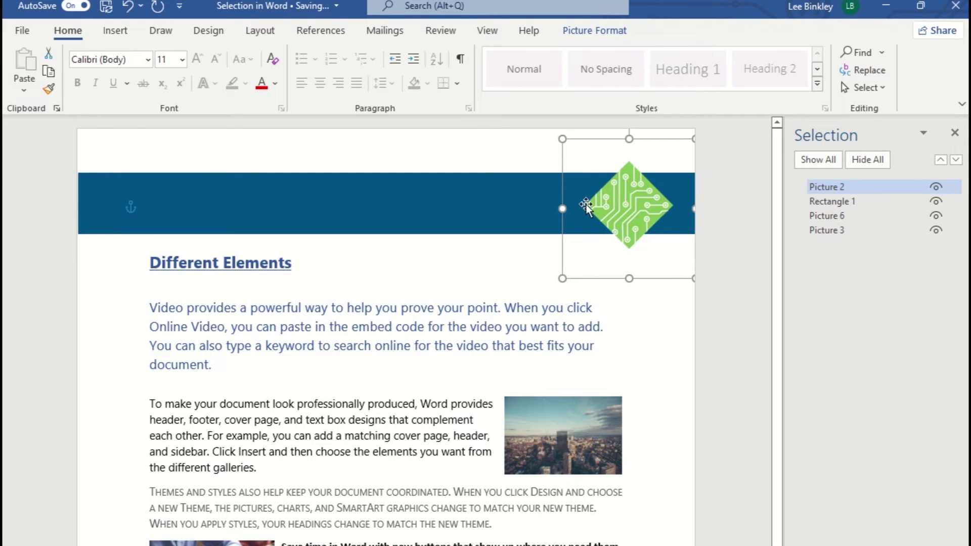
Add the blue banner rectangle to the diamond selection and group both as Group 10, then deselect.
{"action": "left_click", "coordinate": [477, 201], "text": "shift"}
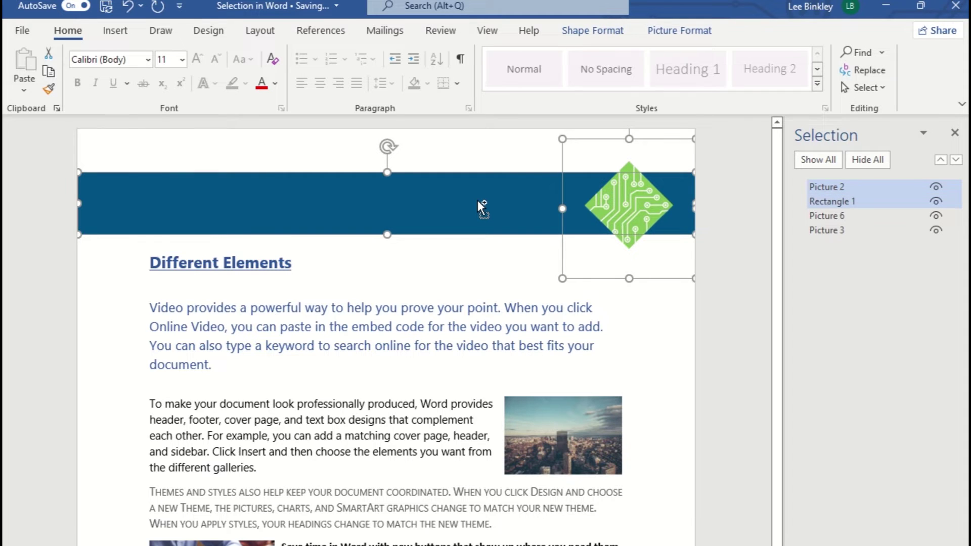
{"action": "right_click", "coordinate": [527, 214]}
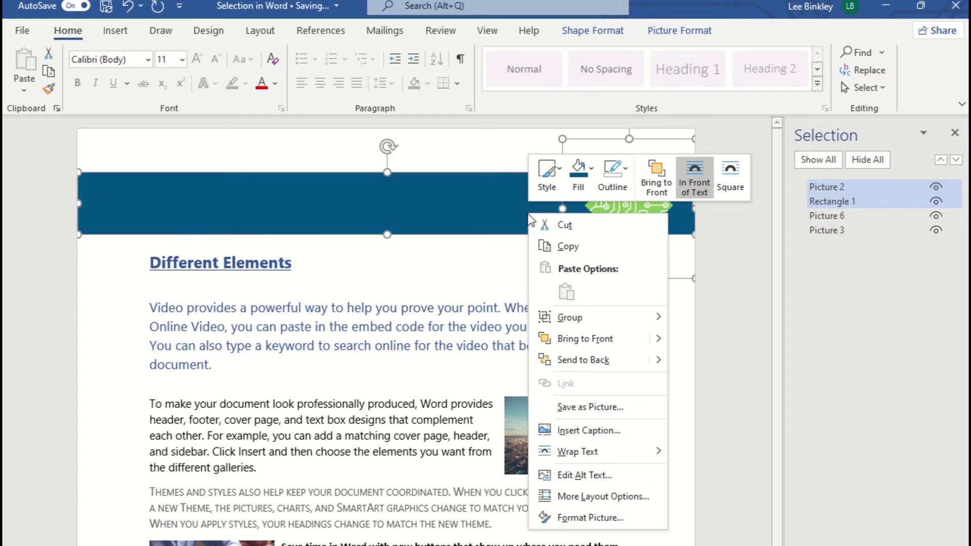
{"action": "mouse_move", "coordinate": [556, 220]}
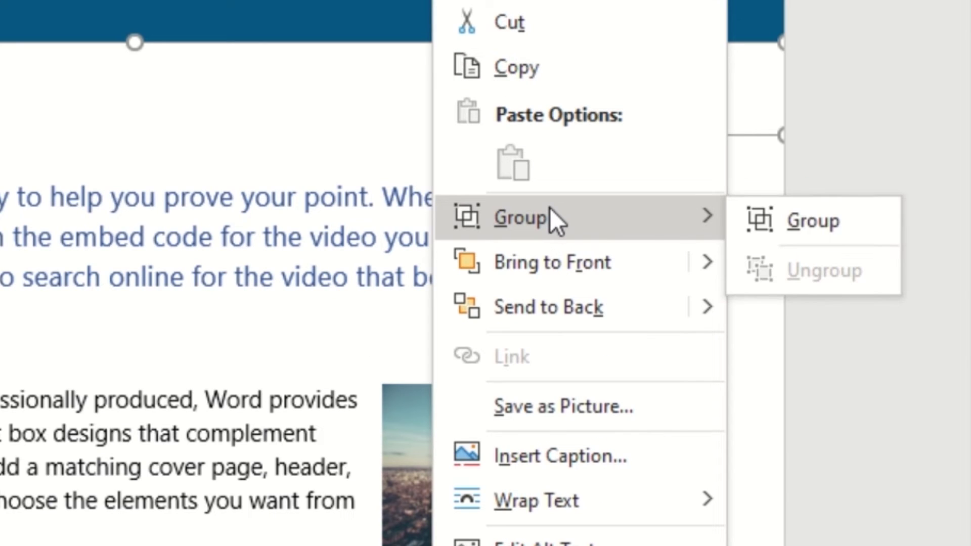
{"action": "left_click", "coordinate": [779, 219]}
{"action": "mouse_move", "coordinate": [601, 217]}
{"action": "left_mouse_down"}
{"action": "mouse_move", "coordinate": [615, 328]}
{"action": "mouse_move", "coordinate": [539, 294]}
{"action": "mouse_move", "coordinate": [580, 190]}
{"action": "mouse_move", "coordinate": [589, 331]}
{"action": "mouse_move", "coordinate": [624, 266]}
{"action": "mouse_move", "coordinate": [600, 203]}
{"action": "left_mouse_up"}
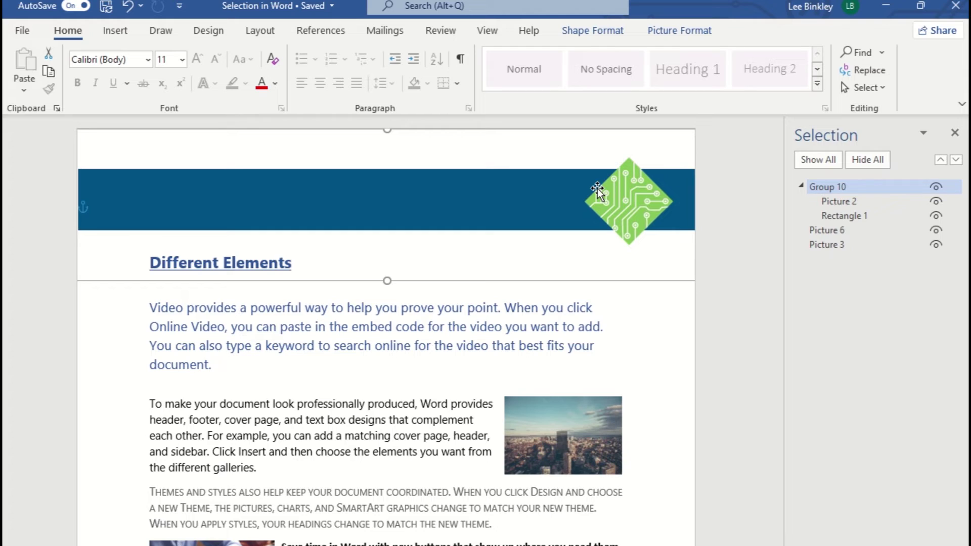
{"action": "key", "text": "Escape"}
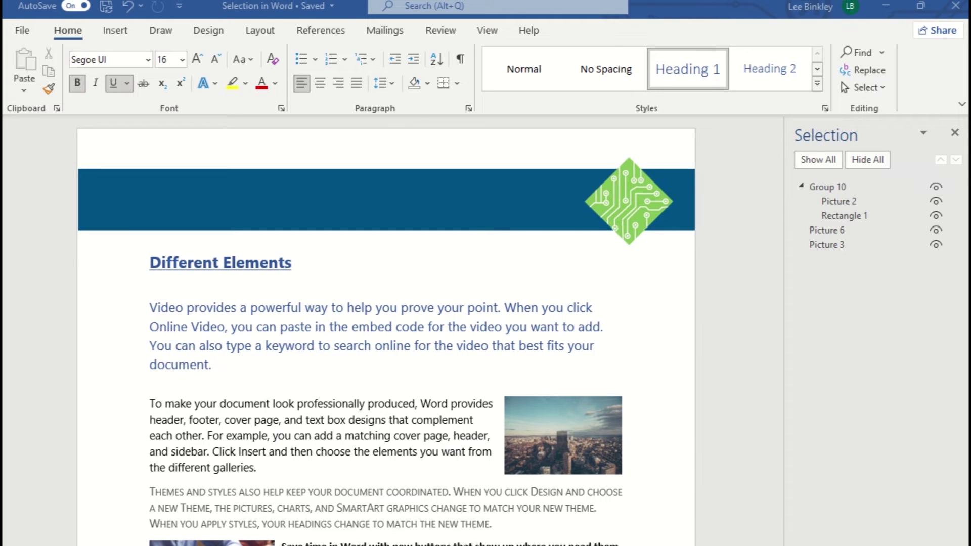
{"action": "left_click", "coordinate": [937, 200]}
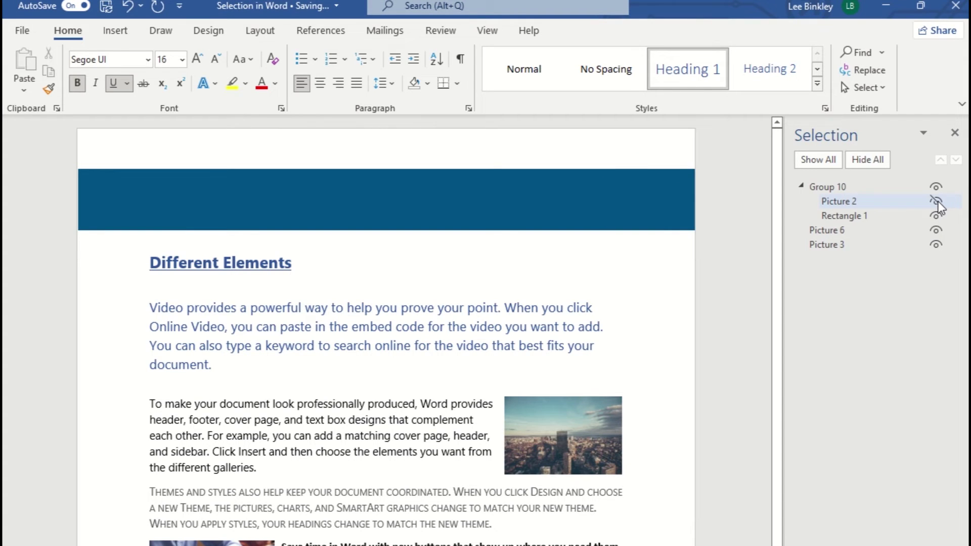
{"action": "left_click", "coordinate": [937, 201]}
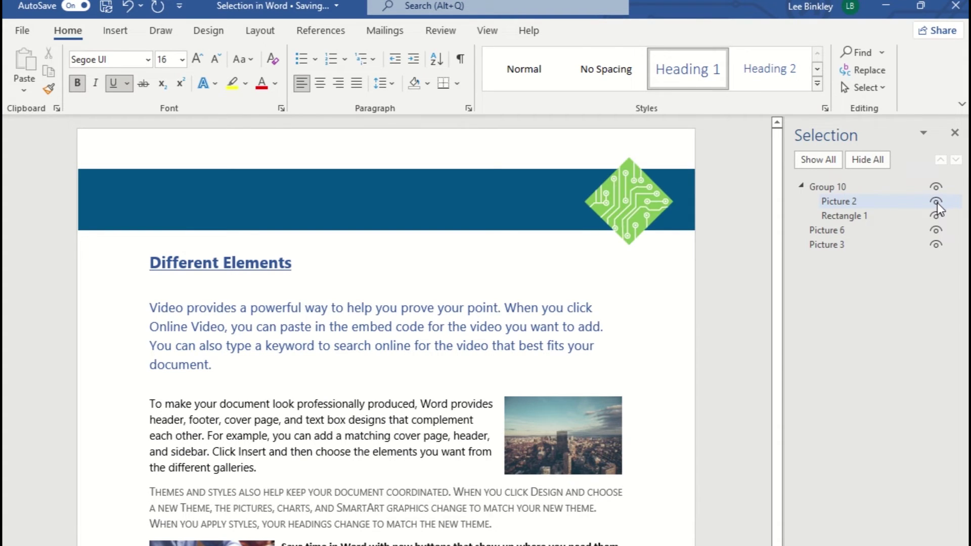
{"action": "left_click", "coordinate": [936, 215]}
{"action": "left_click", "coordinate": [936, 215]}
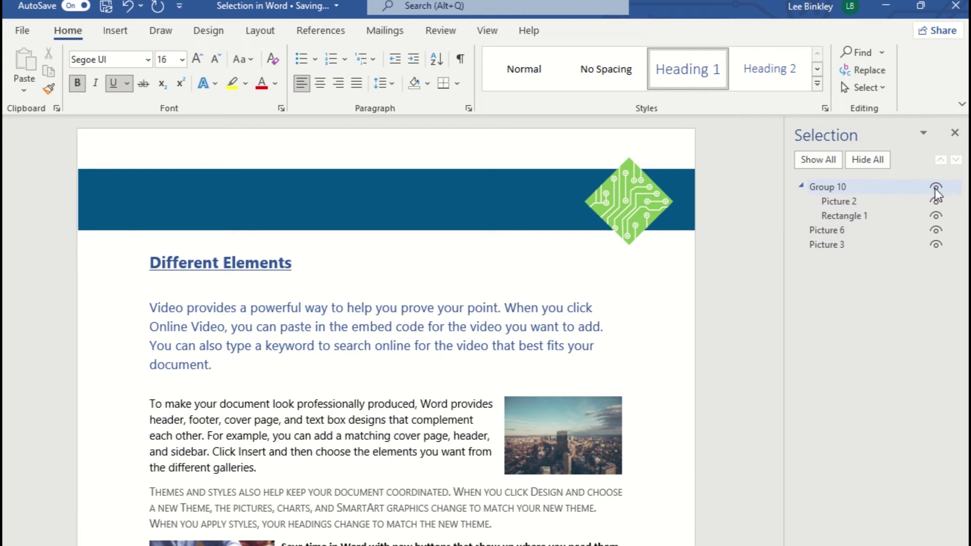
{"action": "left_click", "coordinate": [935, 187]}
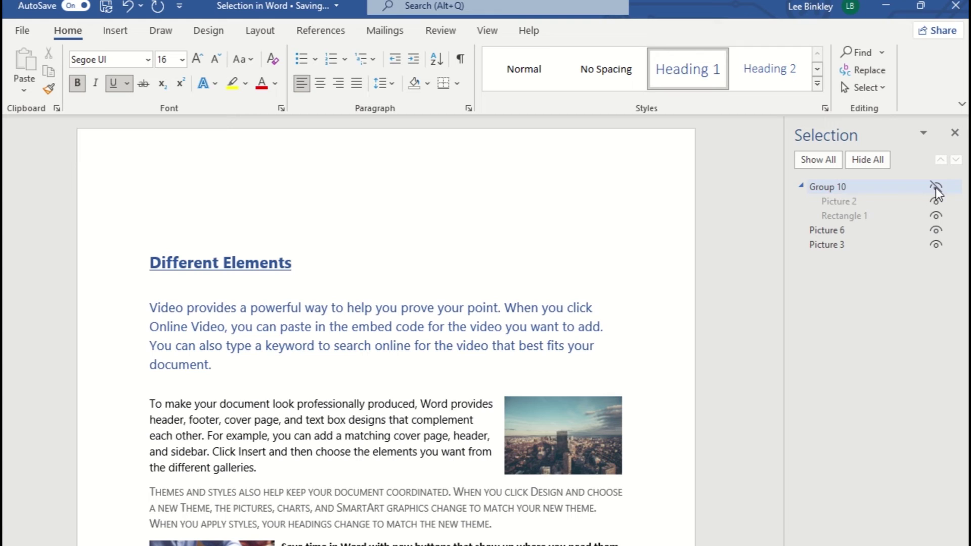
{"action": "left_click", "coordinate": [935, 187]}
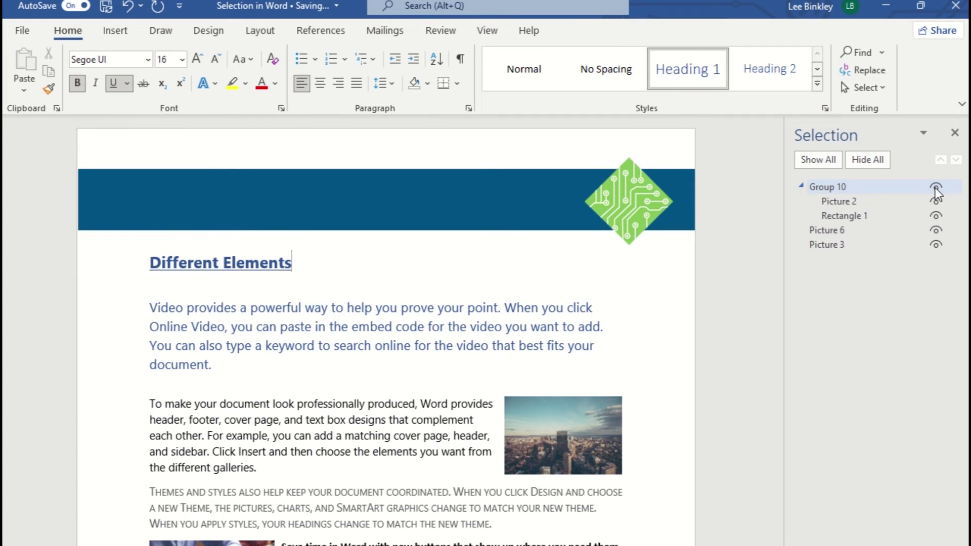
{"action": "left_click", "coordinate": [845, 201]}
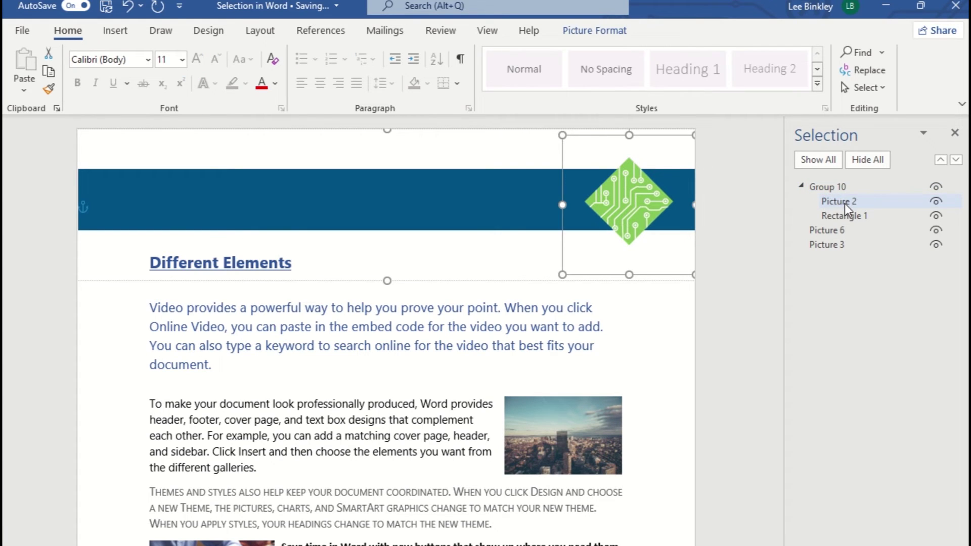
Rename Picture 2 to 'Diamond' in the Selection pane, then clear the selection.
{"action": "left_click", "coordinate": [844, 203]}
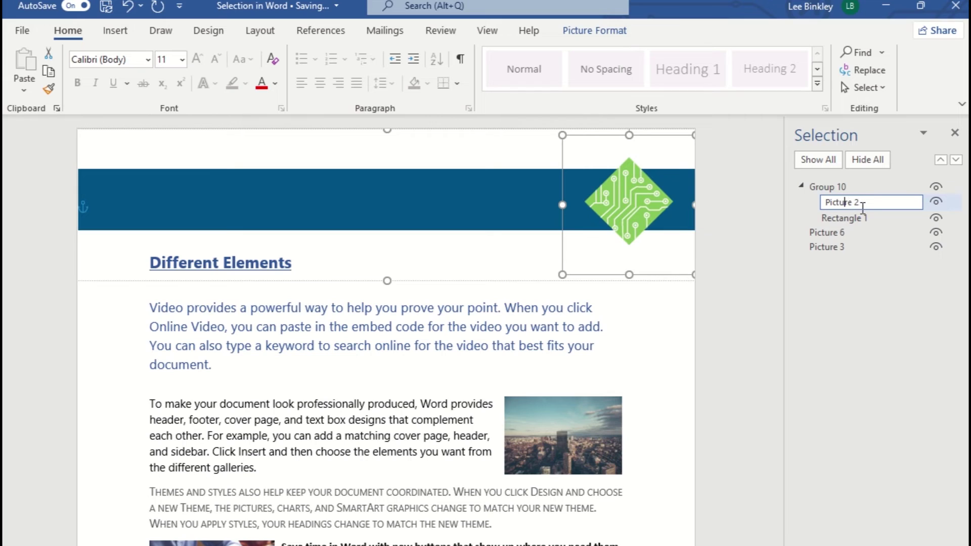
{"action": "left_click_drag", "start_coordinate": [861, 203], "coordinate": [825, 210]}
{"action": "type", "text": "Diam"}
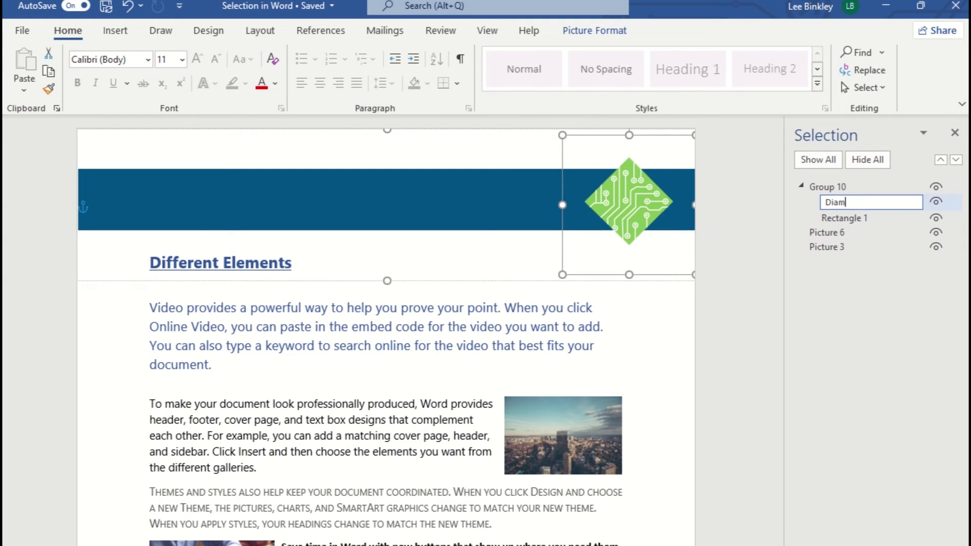
{"action": "type", "text": "ond"}
{"action": "left_click", "coordinate": [883, 216], "text": "ctrl"}
{"action": "left_click", "coordinate": [883, 214]}
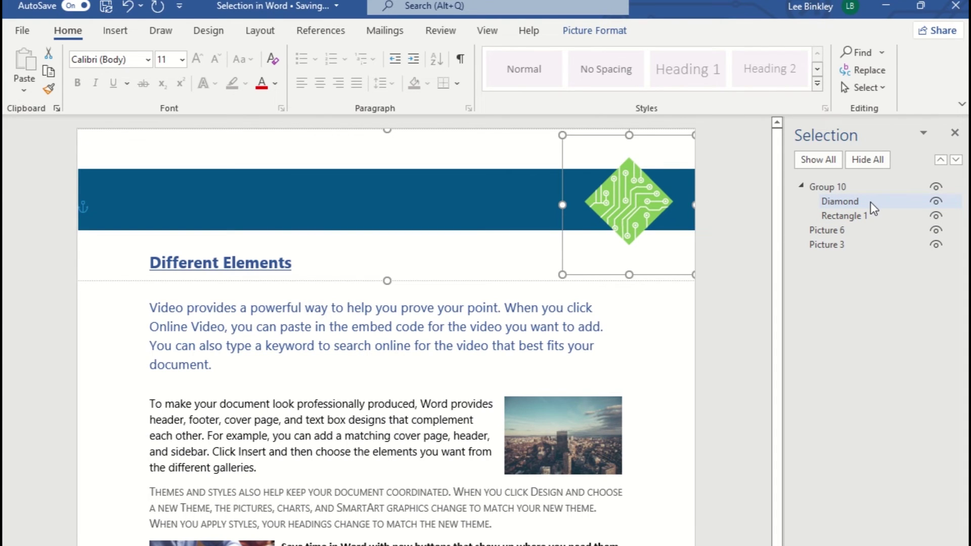
{"action": "left_click", "coordinate": [867, 203]}
{"action": "key", "text": "Escape"}
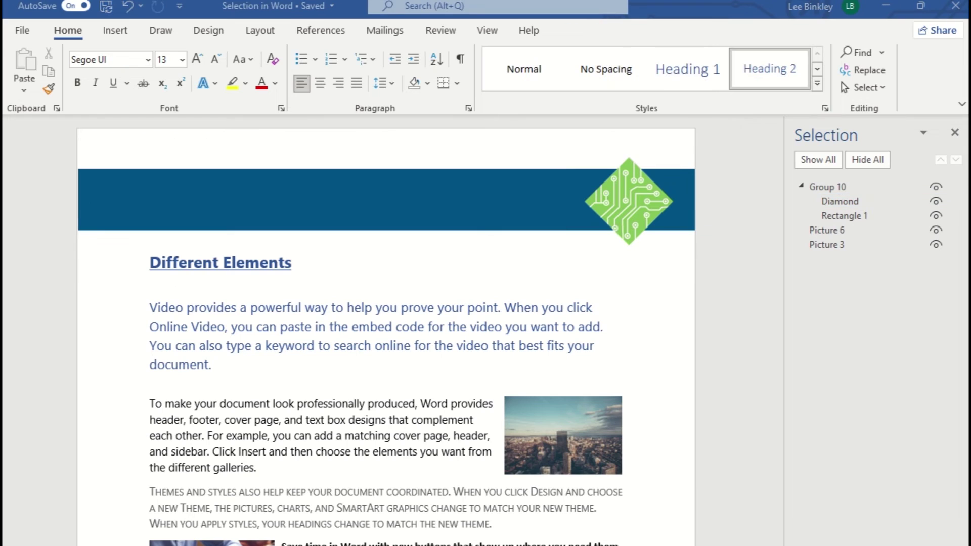